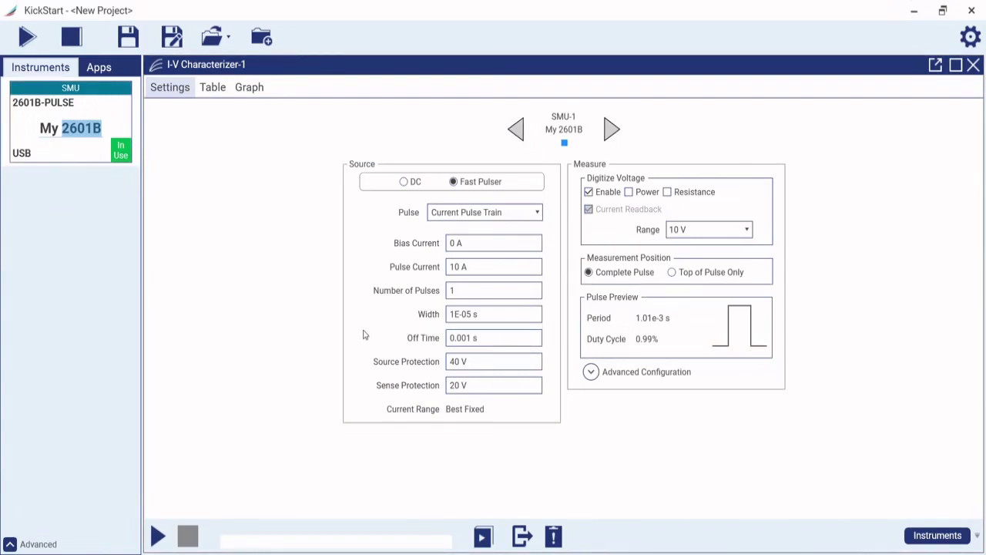
# Run the single 10 A, 10 µs current pulse test to completion.
pyautogui.click(158, 537)
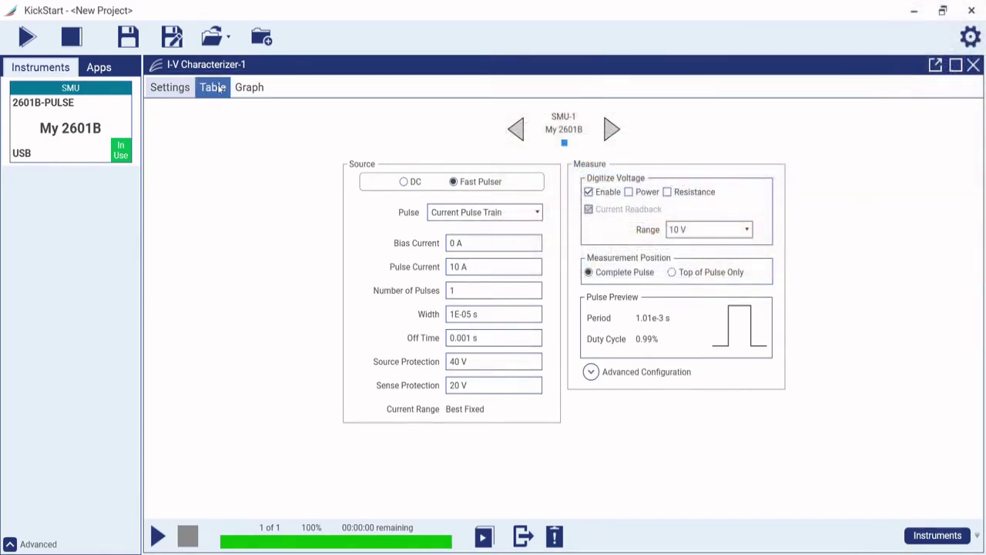
# Graph the pulse current against time, fit to the trace, and overlay the voltage trace.
pyautogui.click(219, 89)
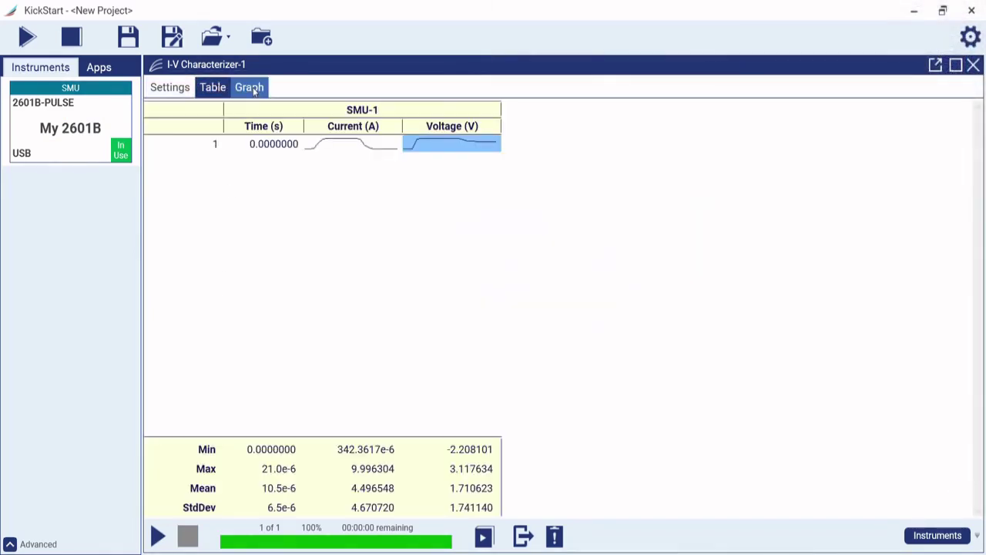
pyautogui.click(251, 89)
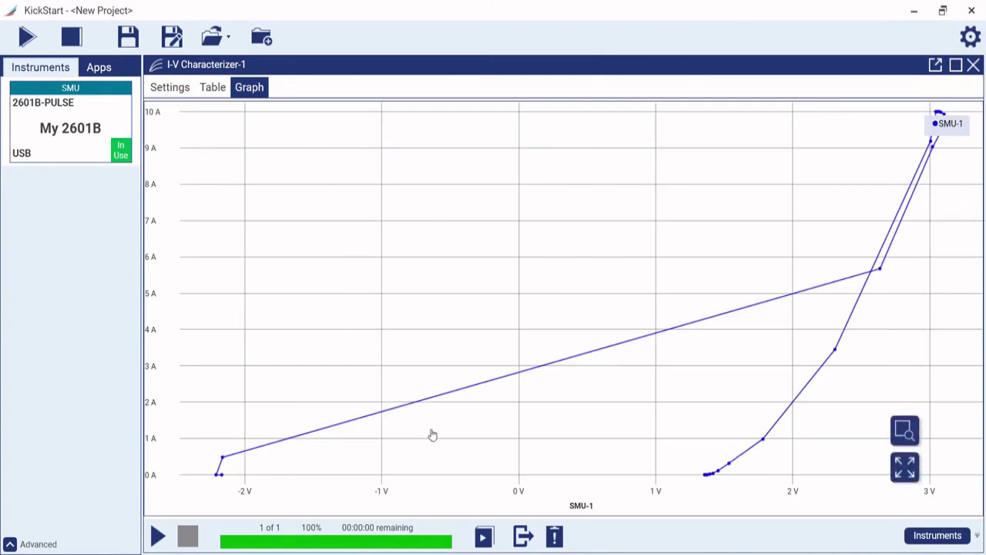
pyautogui.moveTo(468, 511)
pyautogui.click(529, 502)
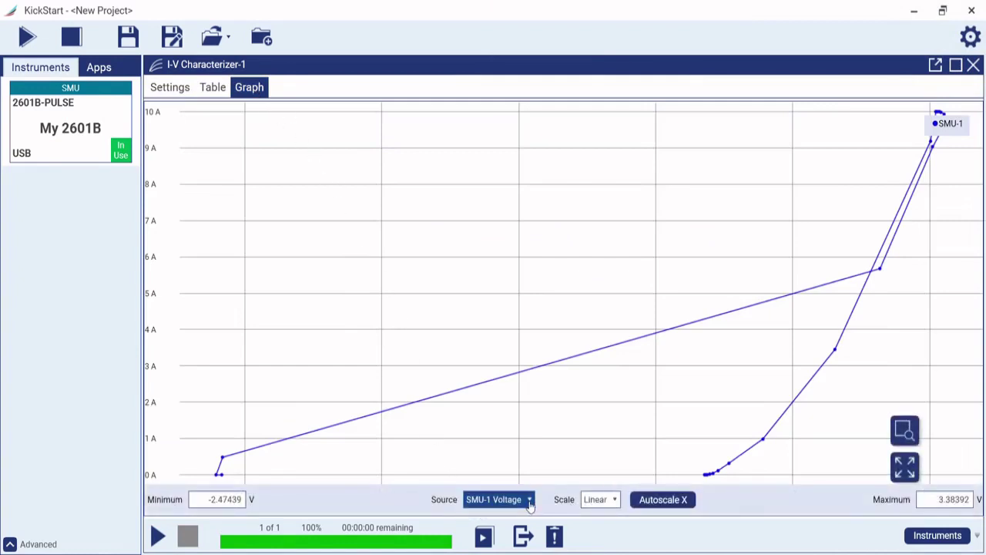
pyautogui.click(517, 518)
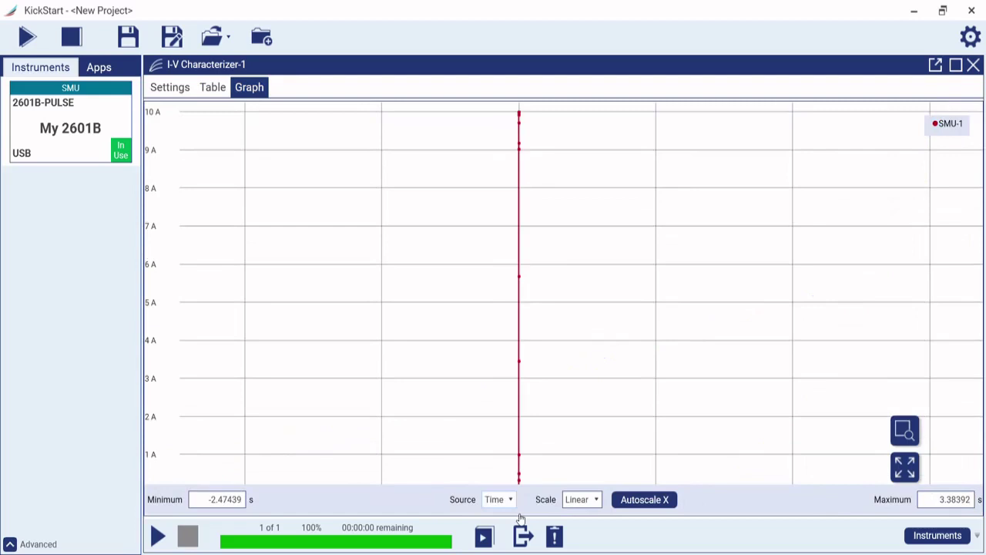
pyautogui.click(905, 466)
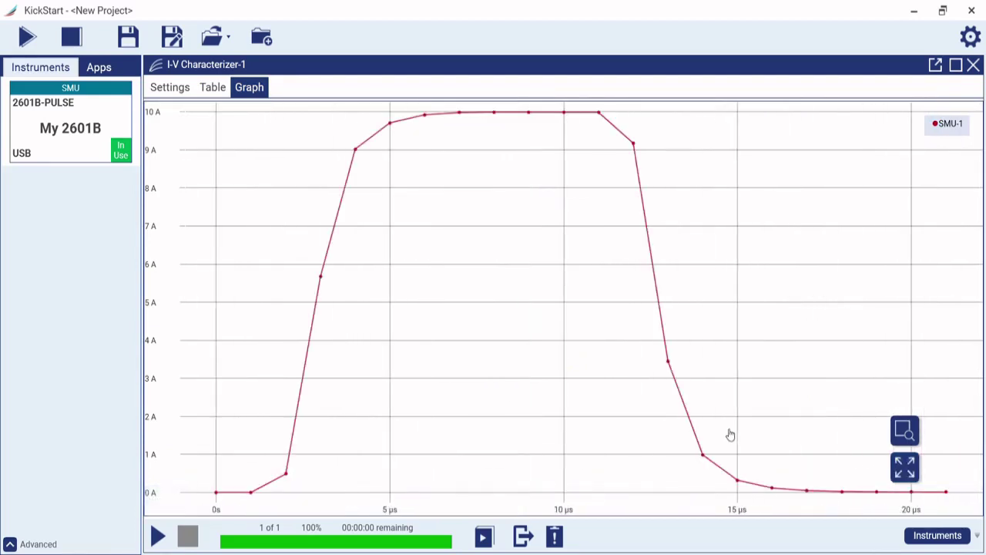
pyautogui.moveTo(936, 138)
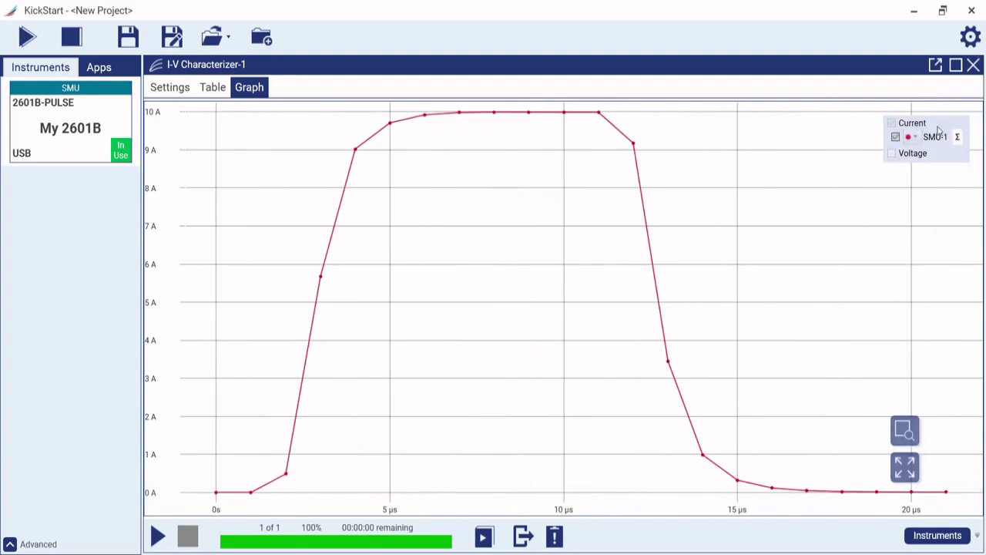
pyautogui.click(893, 154)
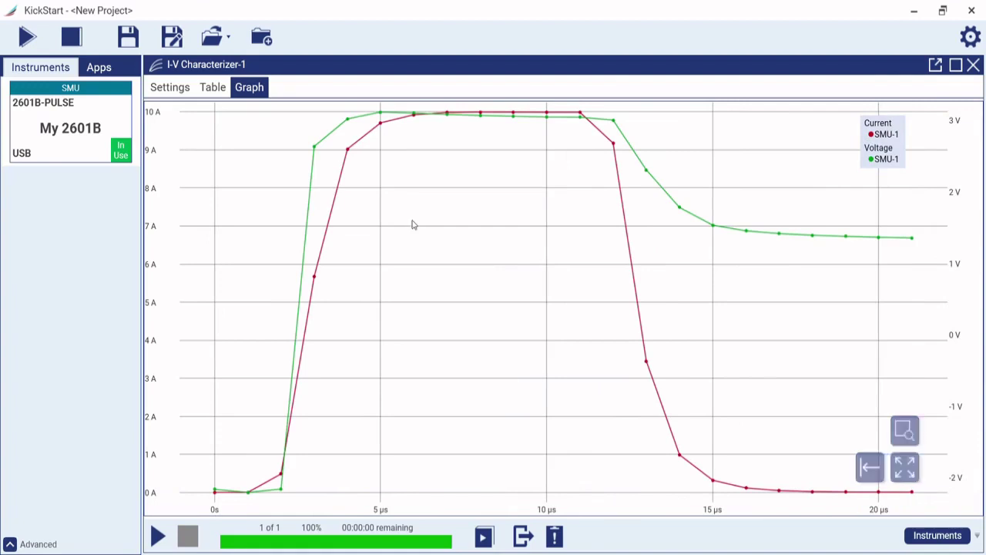
# Place cursors at 6 µs and 10 µs and show current statistics, mean 9.977 A.
pyautogui.moveTo(454, 238)
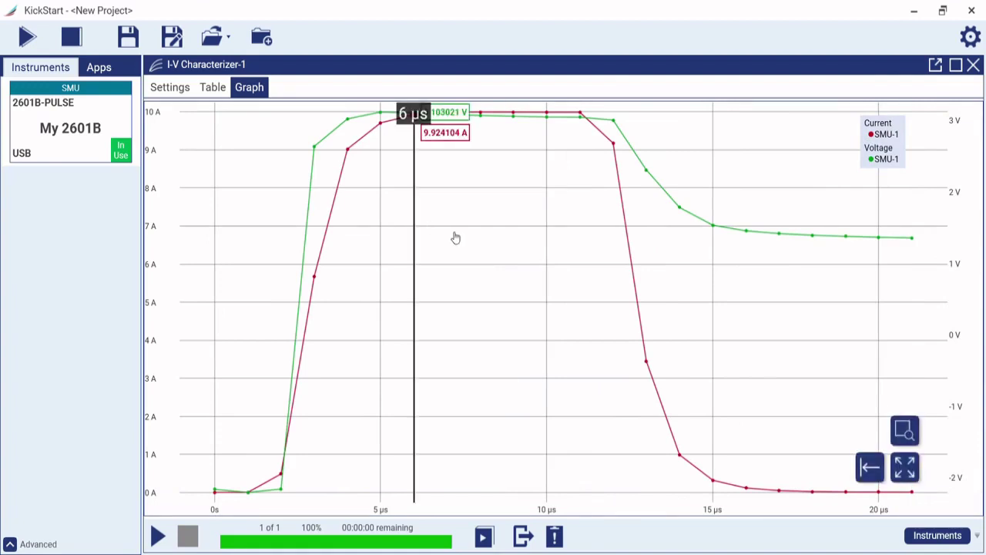
pyautogui.moveTo(418, 224); pyautogui.dragTo(293, 235)
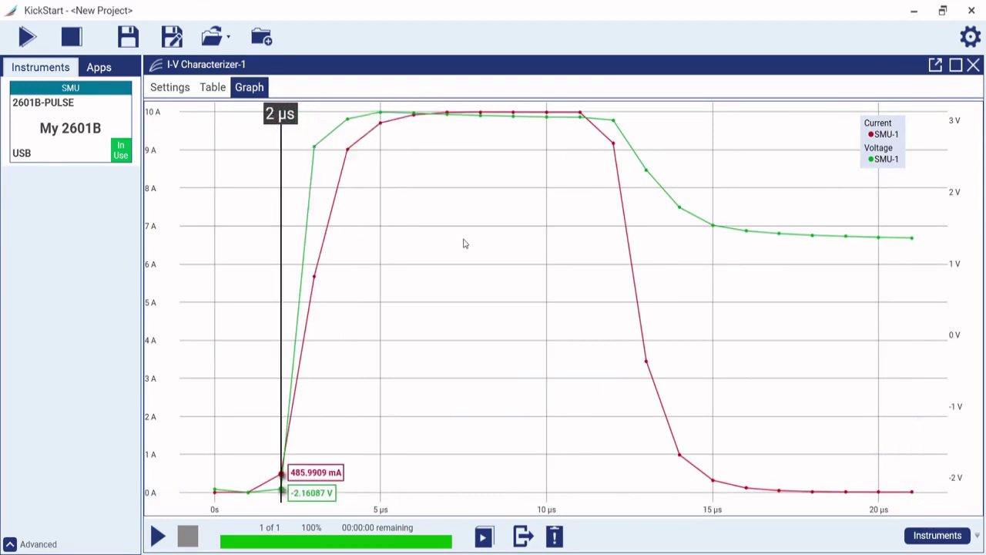
pyautogui.moveTo(480, 248)
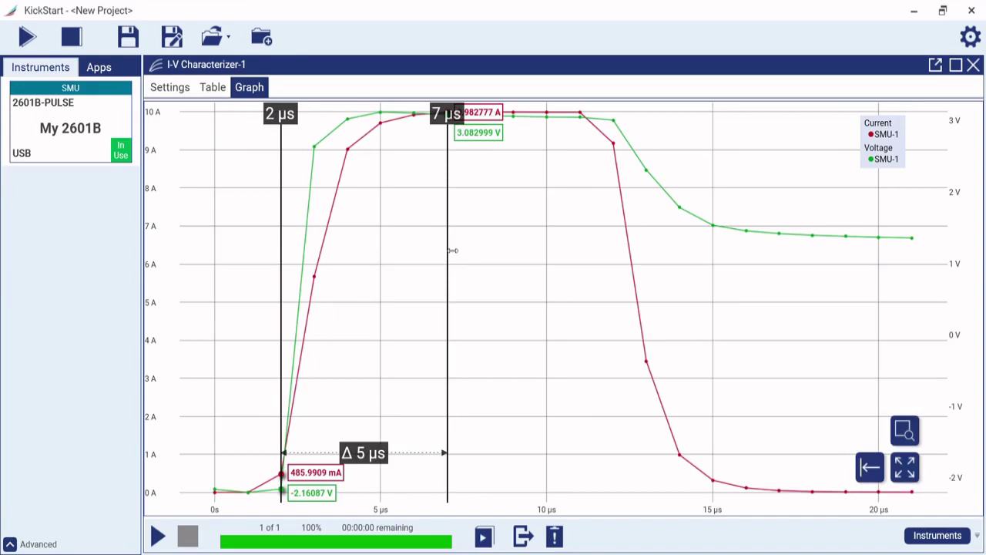
pyautogui.moveTo(453, 251); pyautogui.dragTo(611, 263)
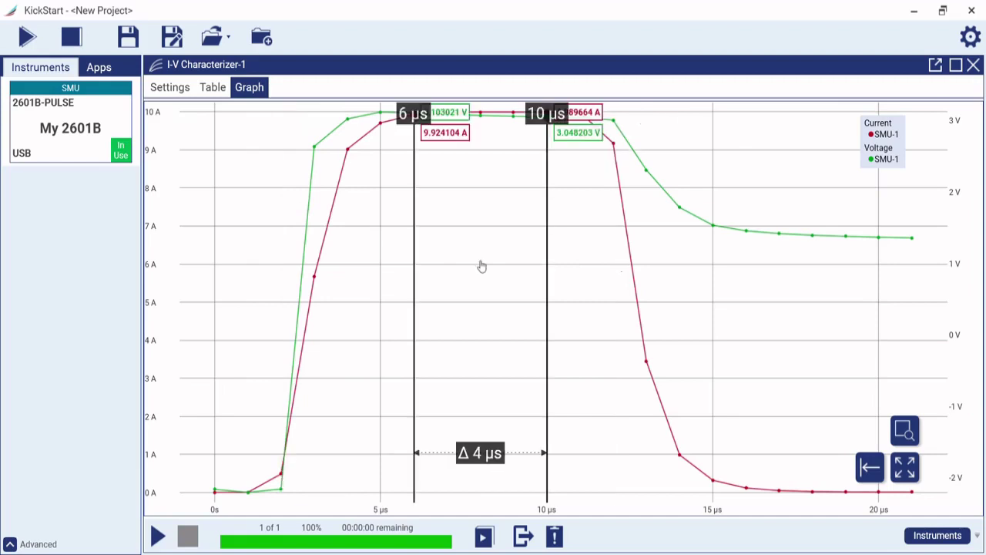
pyautogui.moveTo(845, 176)
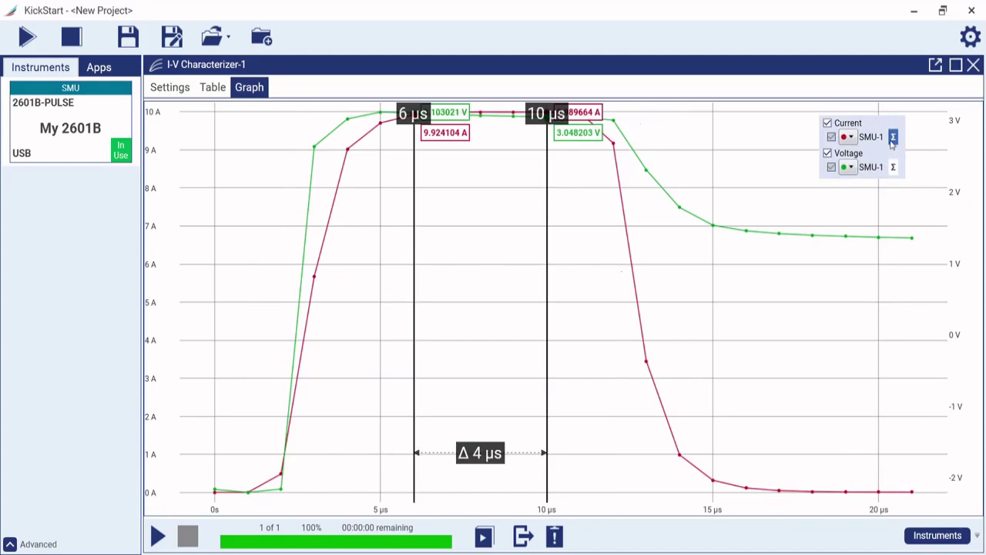
pyautogui.click(892, 137)
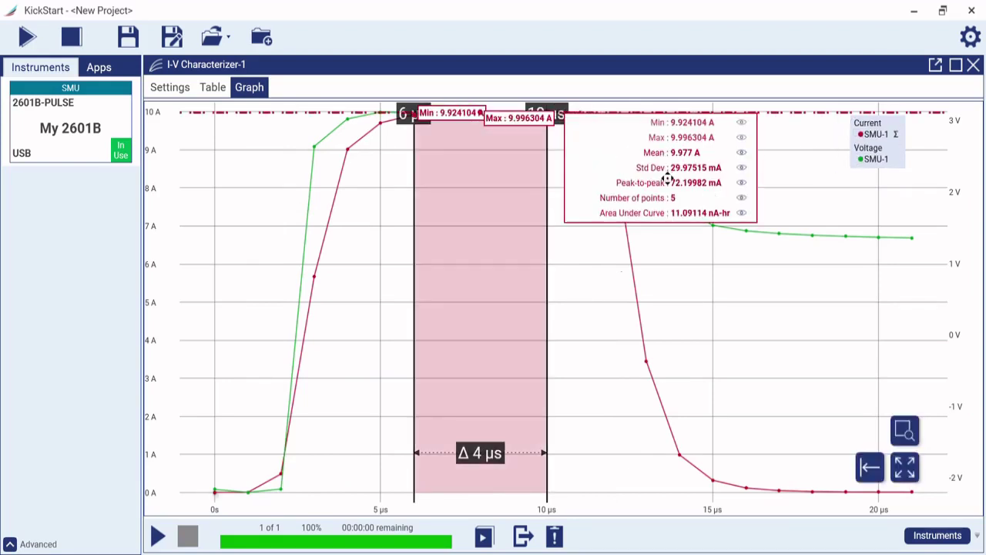
pyautogui.moveTo(664, 179)
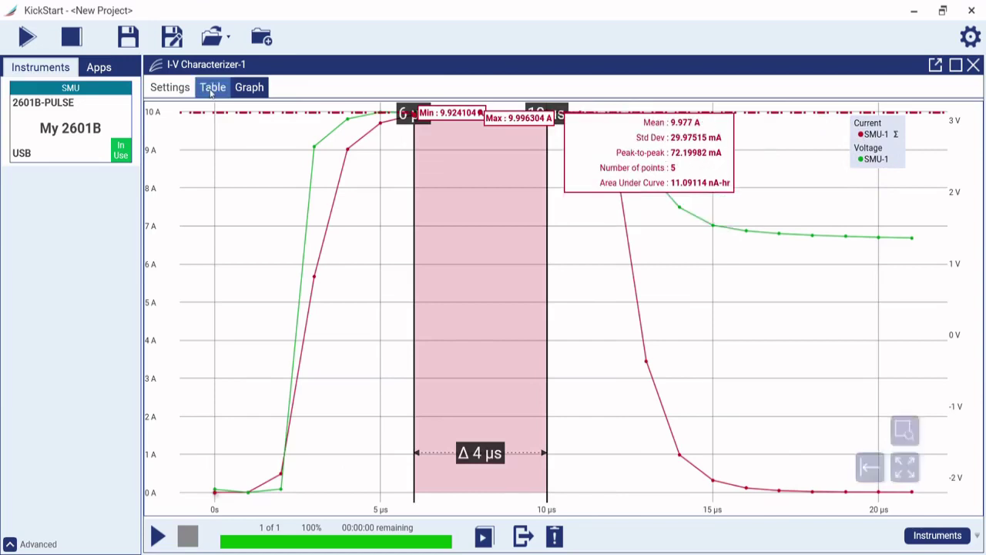
# Switch to a Current Pulse Sweep from 1 A to 10 A with 20 pulses.
pyautogui.click(177, 91)
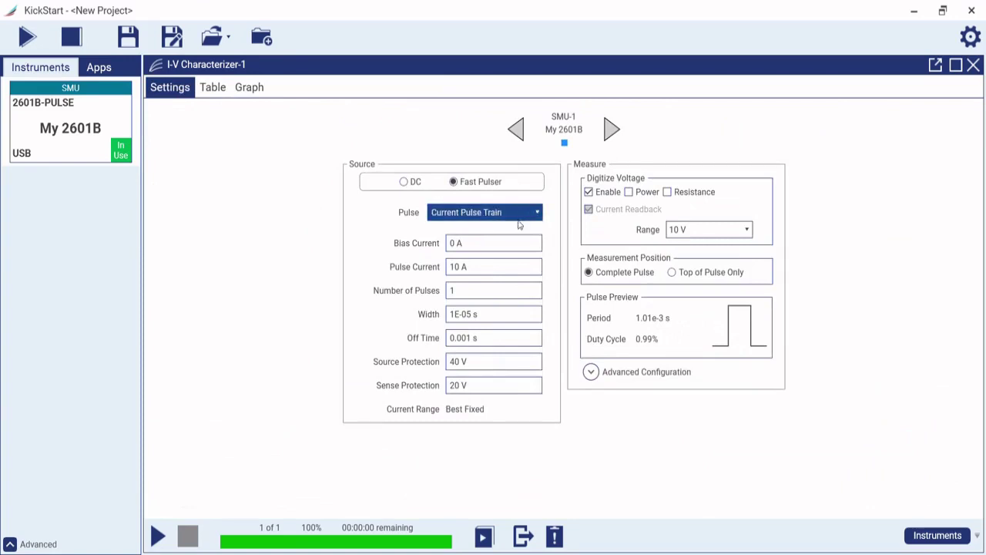
pyautogui.press('Down')
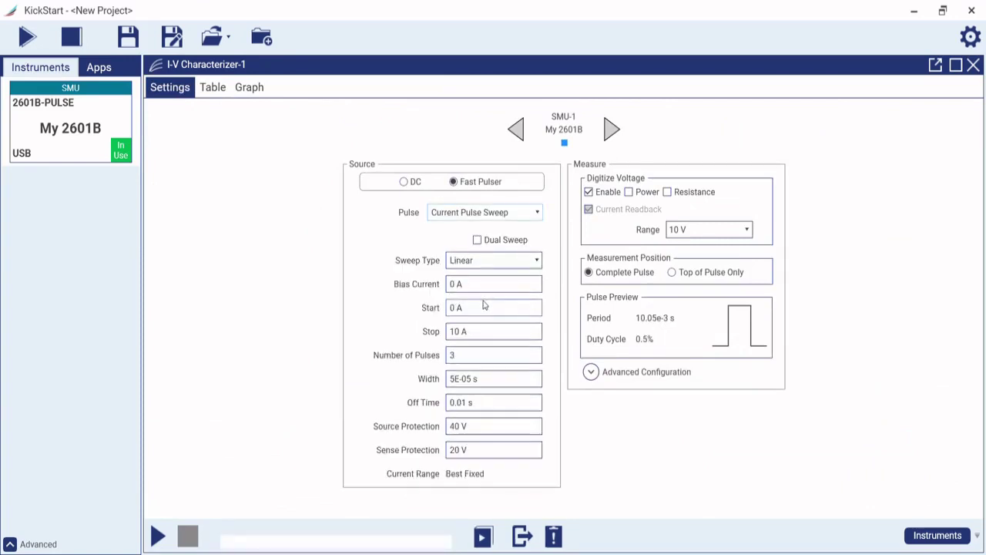
pyautogui.doubleClick(486, 309)
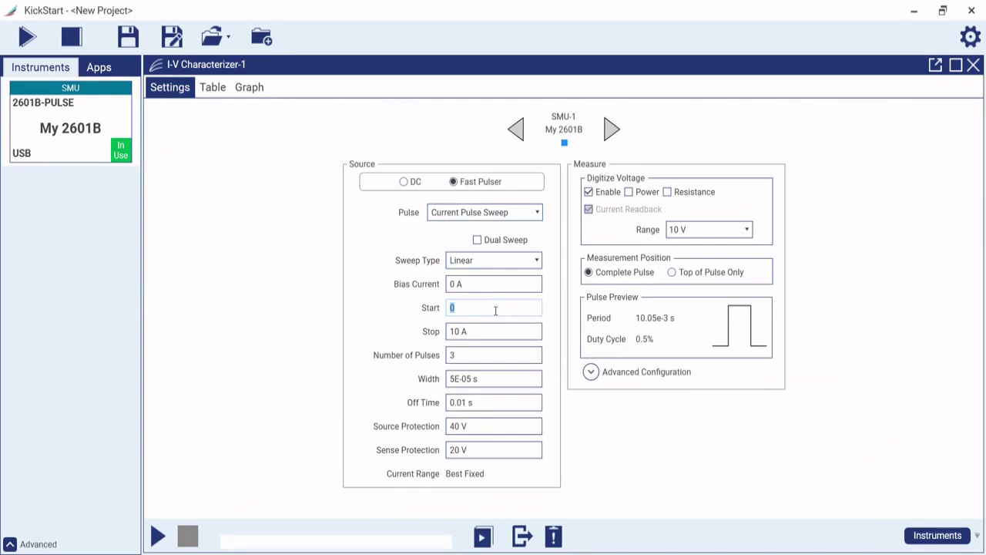
pyautogui.write('1')
pyautogui.doubleClick(473, 356)
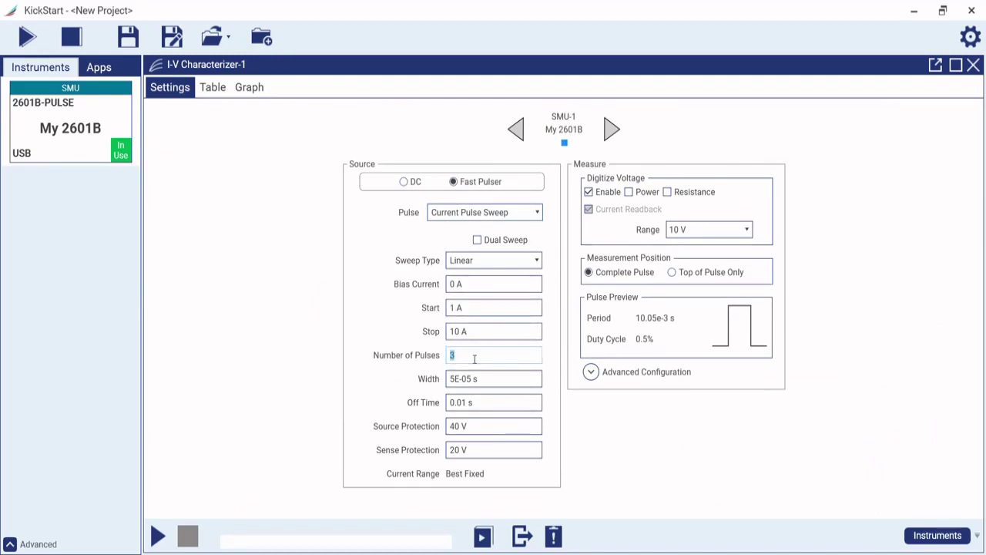
pyautogui.click(659, 472)
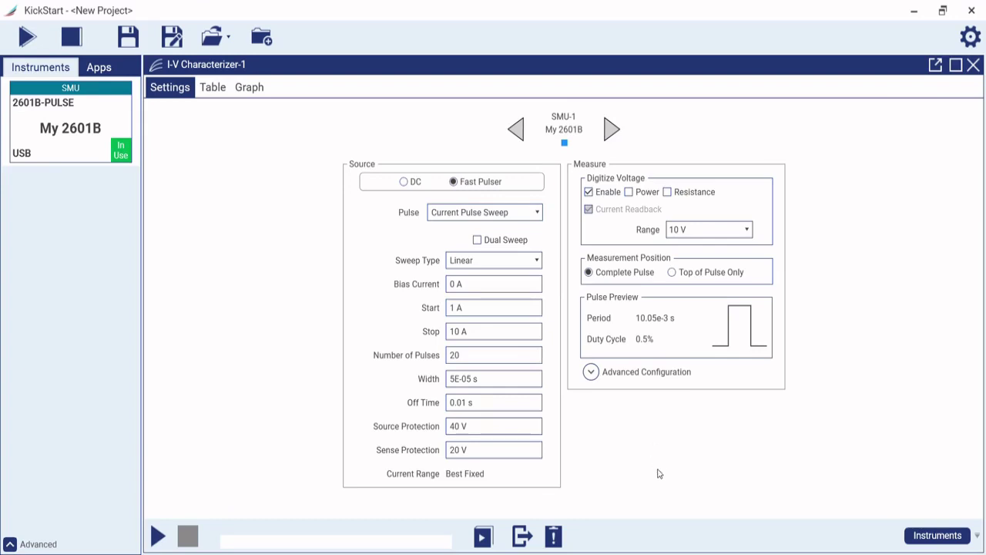
# Measure Top of Pulse Only with a 9E-06 s delay and run the 20-pulse sweep.
pyautogui.click(672, 272)
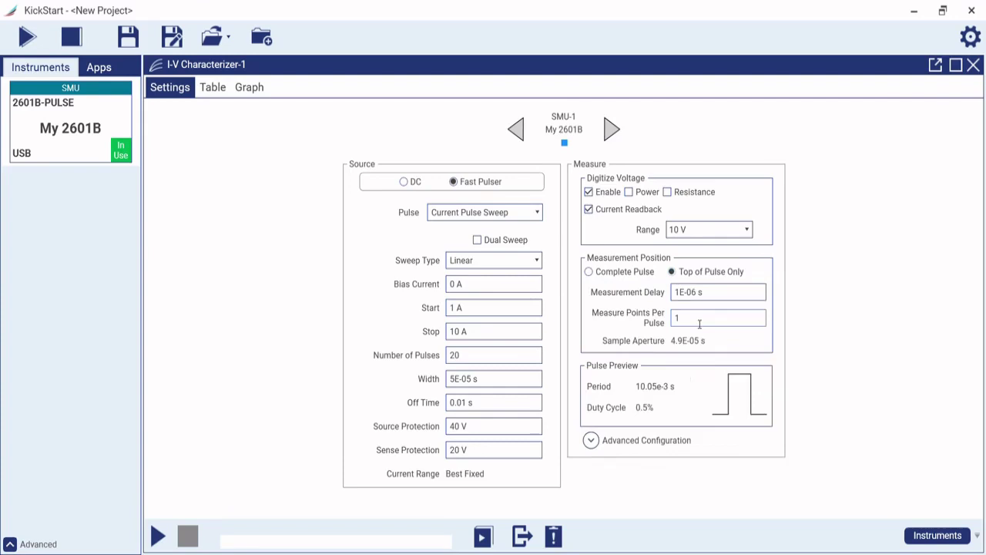
pyautogui.click(681, 294)
pyautogui.click(681, 295)
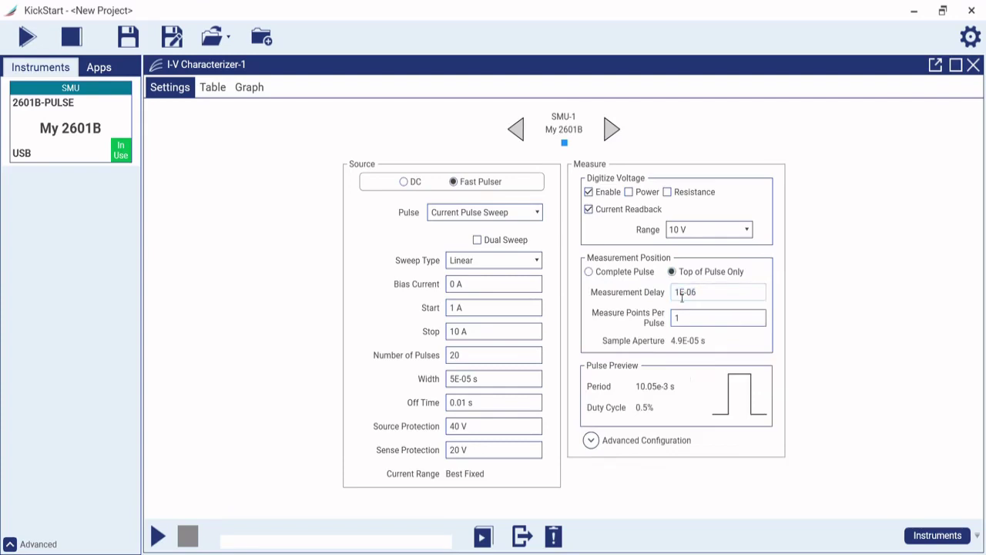
pyautogui.moveTo(682, 296); pyautogui.dragTo(662, 319)
pyautogui.write('9')
pyautogui.click(698, 325)
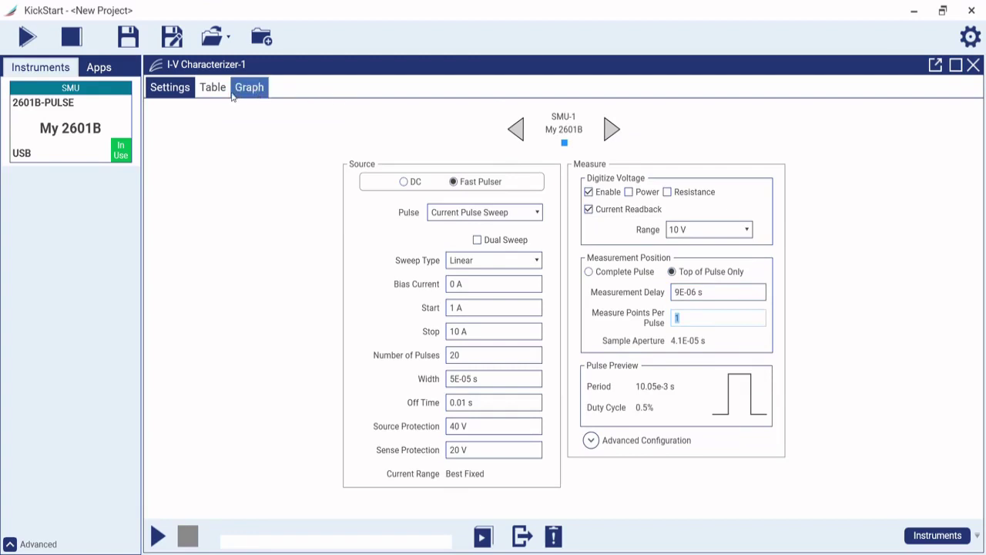
pyautogui.click(157, 536)
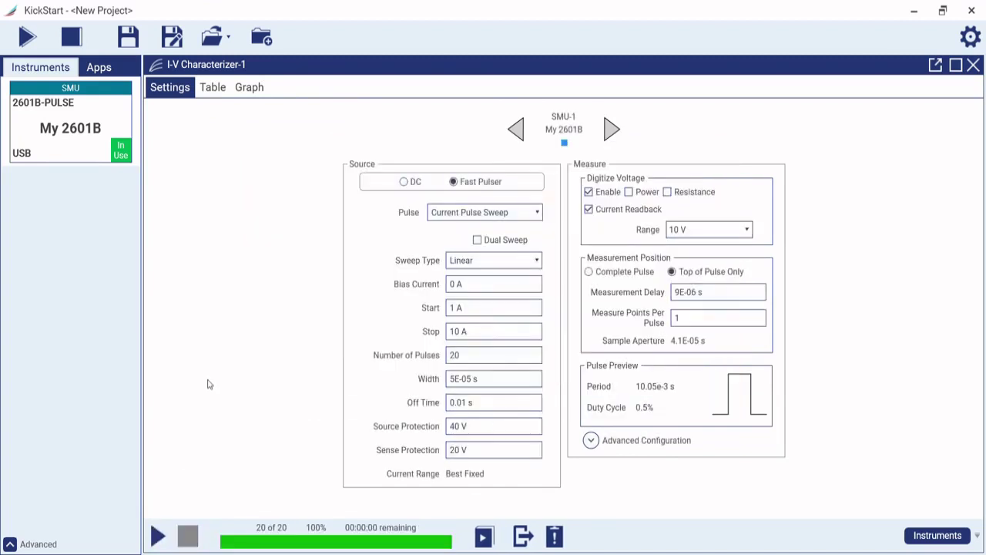
# Scroll through the 20-pulse results table, then display the current and voltage versus time graph.
pyautogui.click(212, 87)
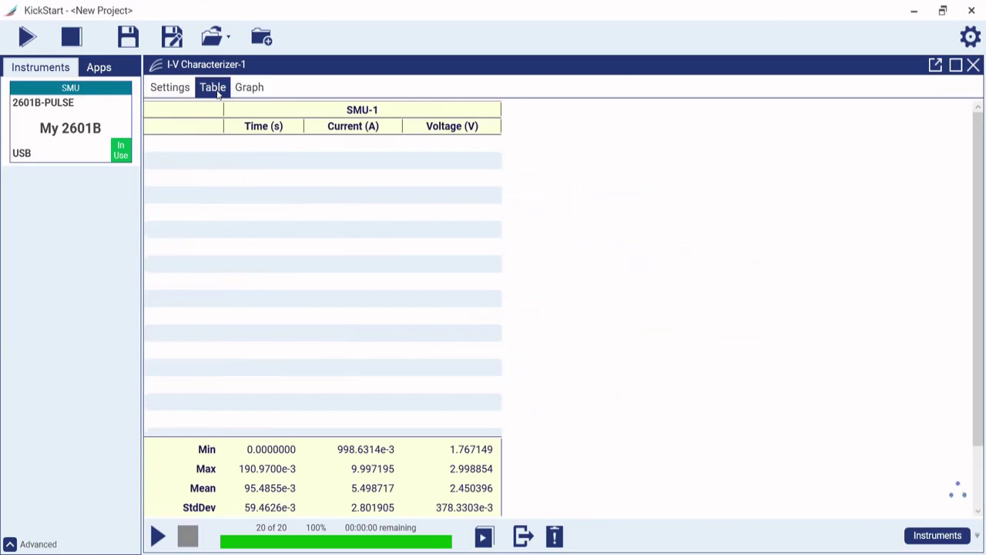
pyautogui.scroll(-1, 339, 308)
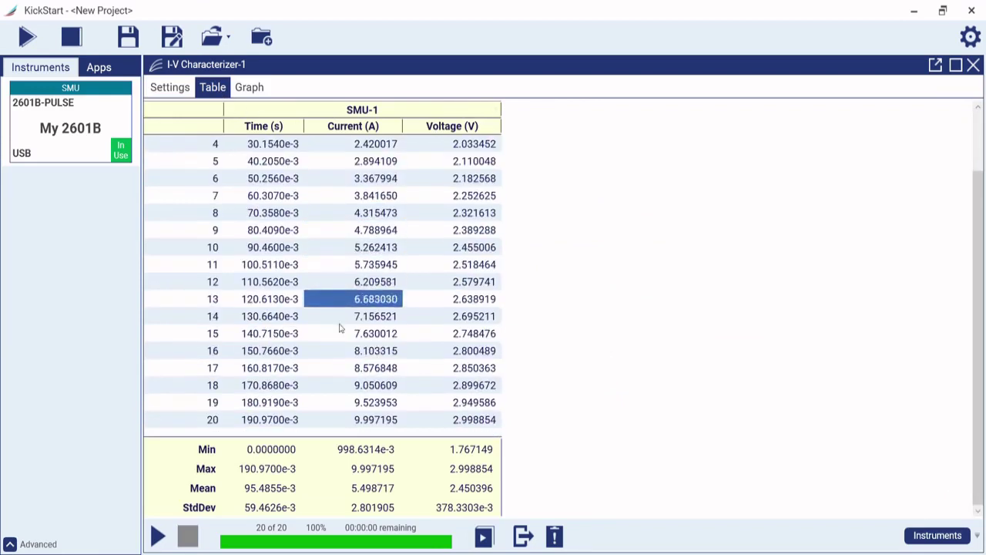
pyautogui.scroll(1, 348, 353)
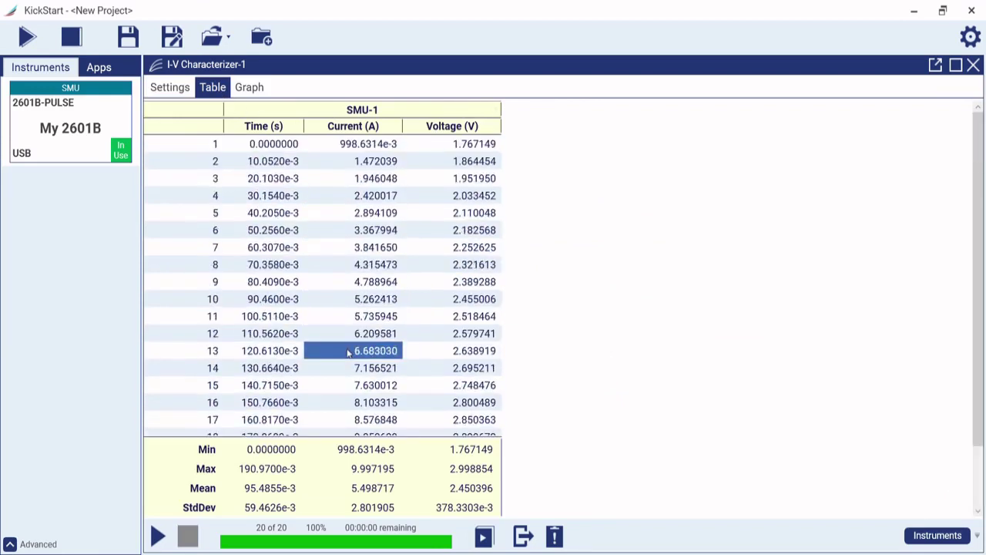
pyautogui.click(253, 88)
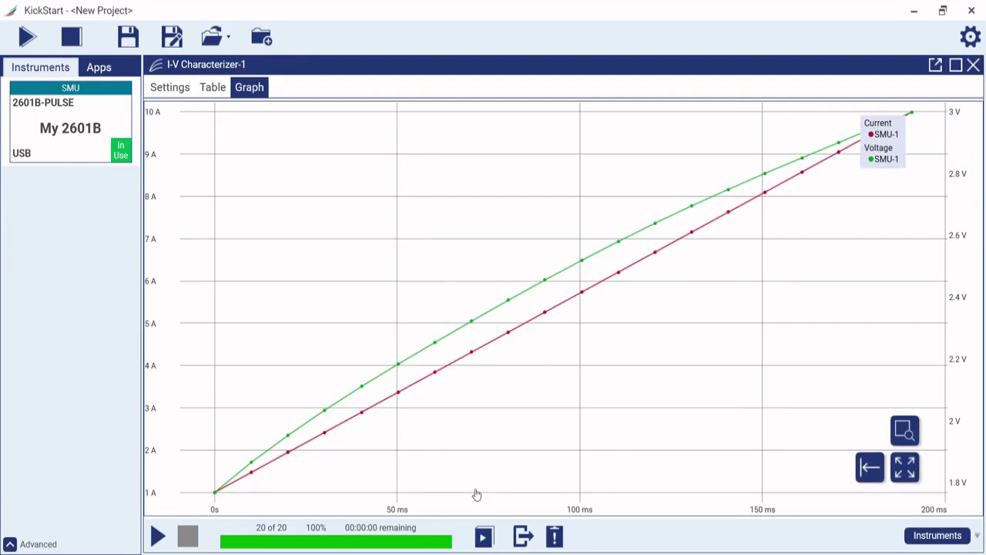
pyautogui.moveTo(475, 499)
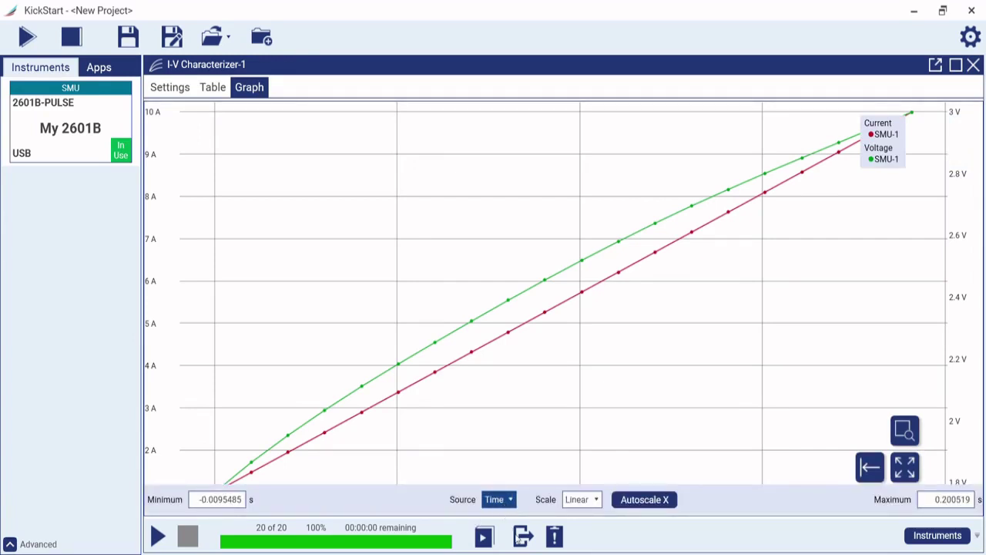
# Plot voltage against SMU-1 Current and fit the I-V curve to the view.
pyautogui.press('Down')
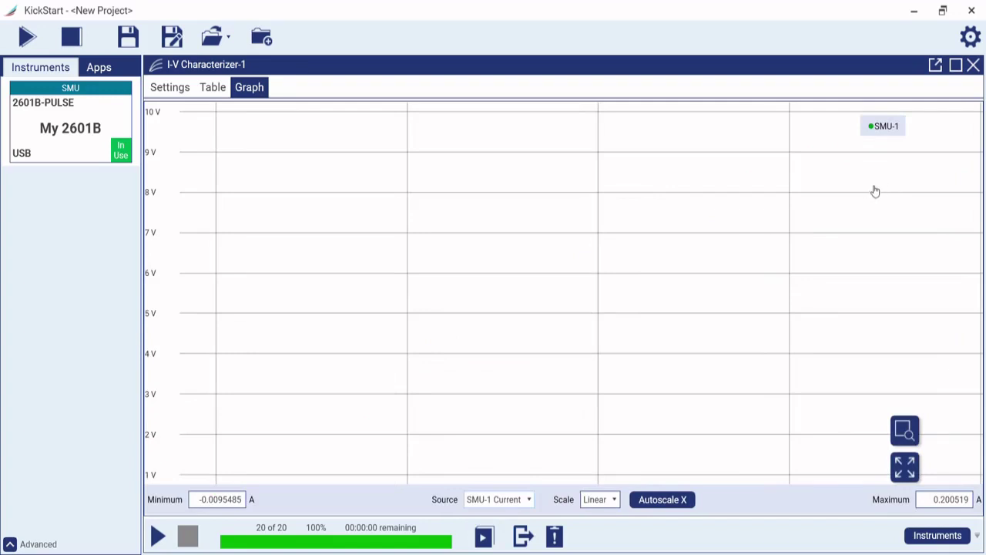
pyautogui.click(905, 467)
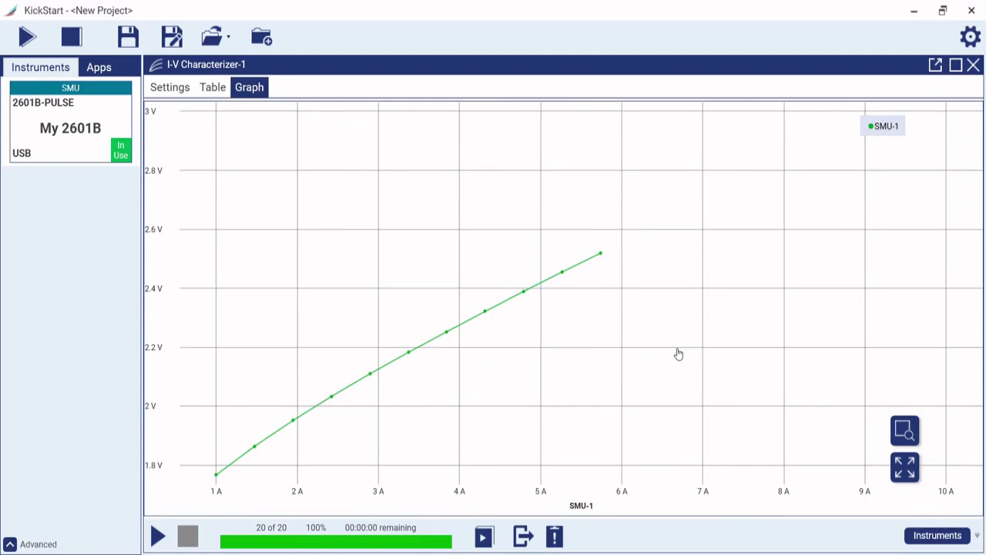
# Switch to Complete Pulse measurement, rerun the 20-pulse sweep, and view the I-V graph.
pyautogui.click(176, 96)
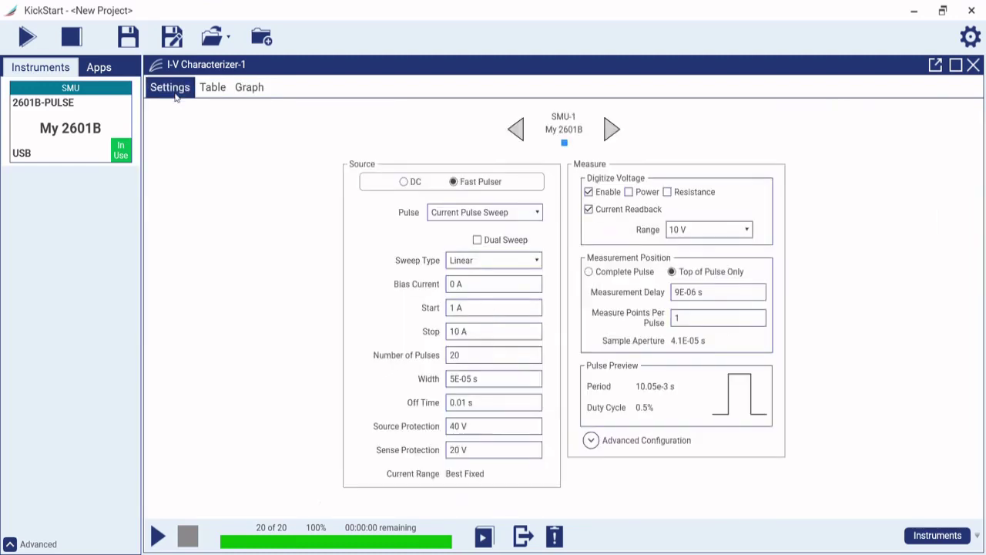
pyautogui.click(598, 277)
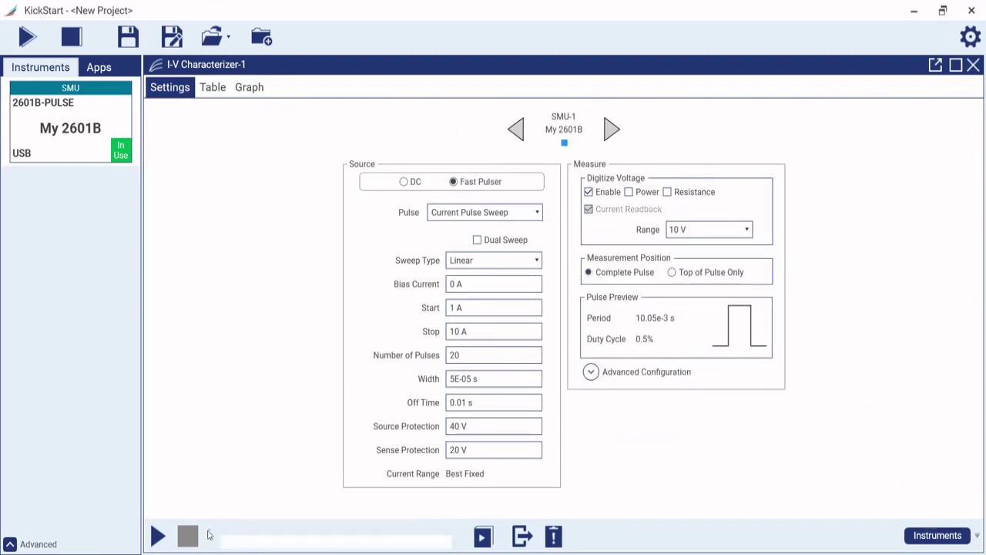
pyautogui.click(159, 537)
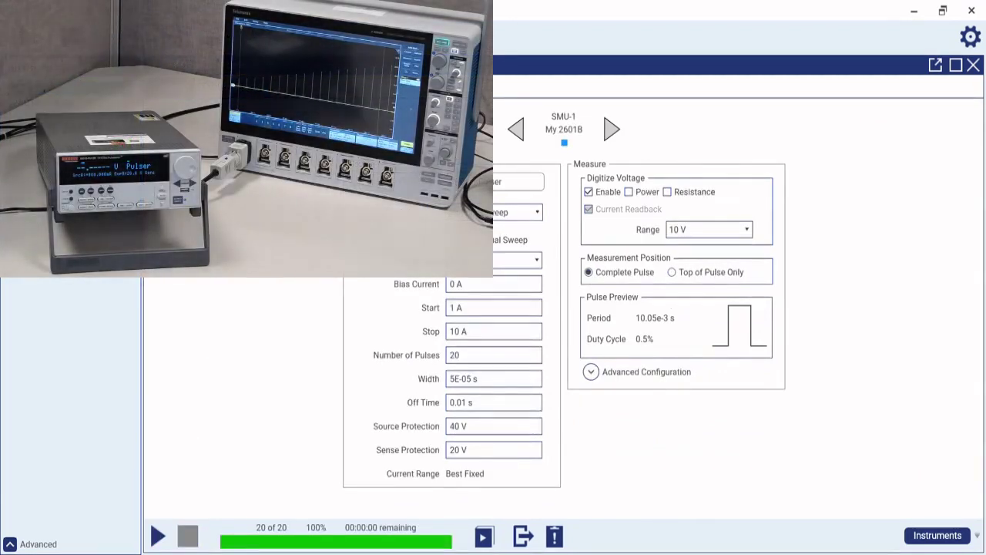
pyautogui.click(251, 88)
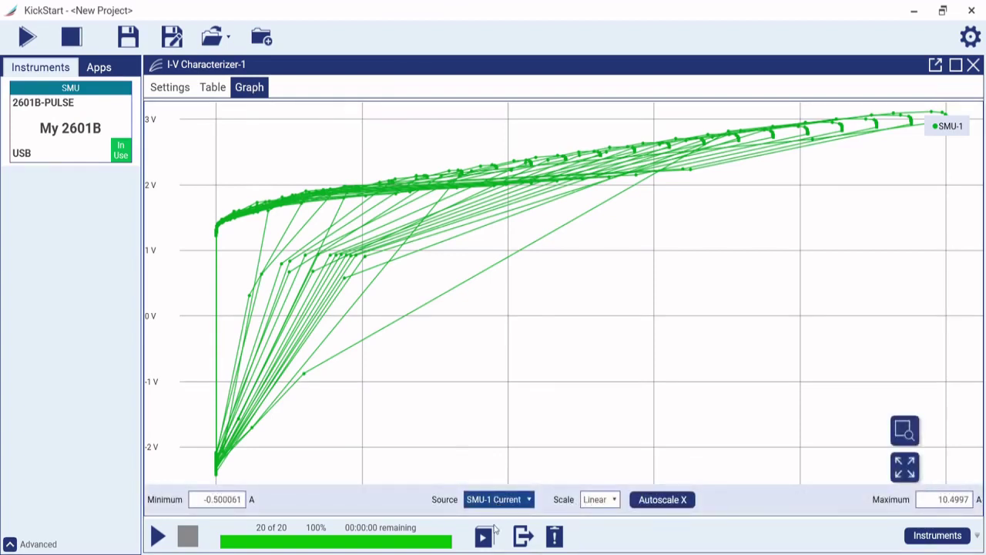
# Plot only current against time, fitted to show all 20 pulses rising 1 A to 10 A.
pyautogui.click(496, 528)
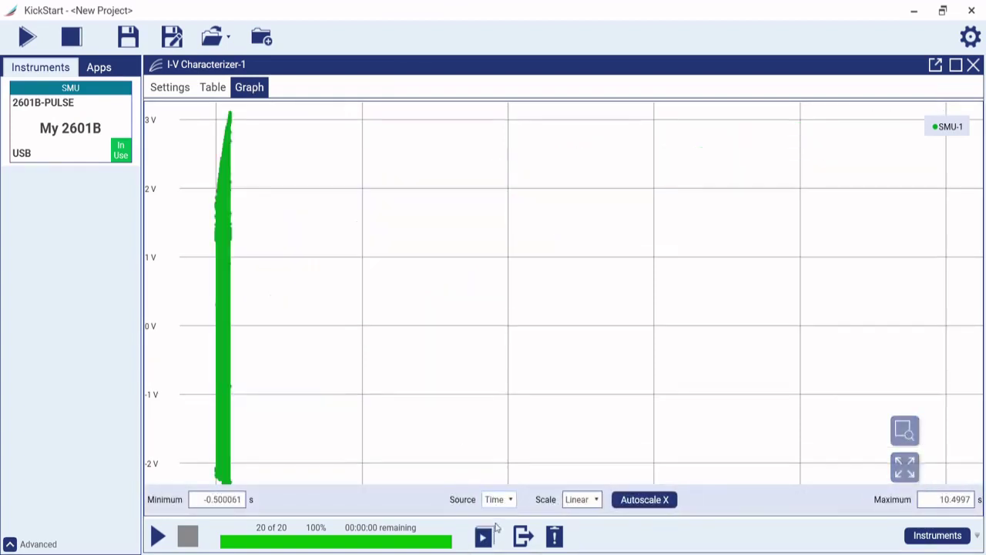
pyautogui.click(904, 467)
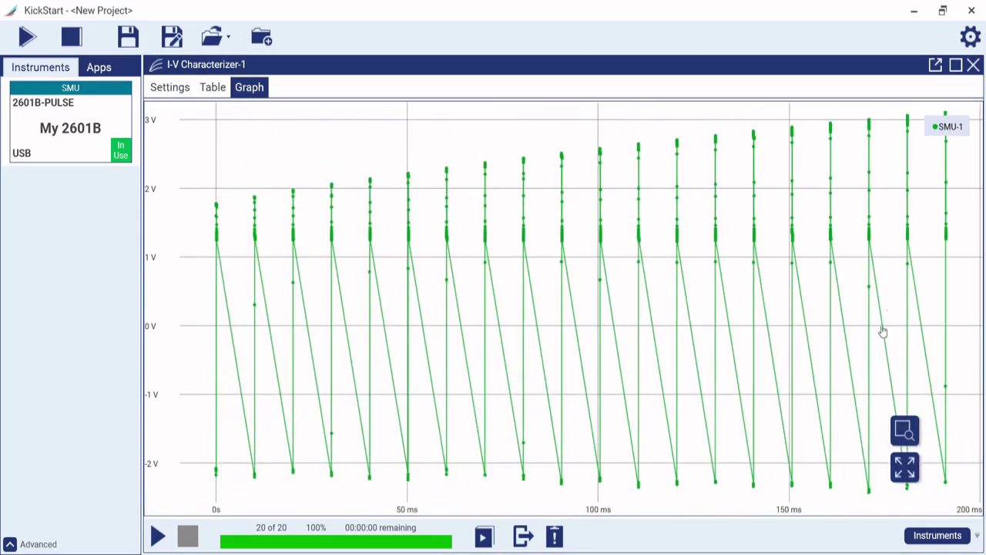
pyautogui.moveTo(944, 137)
pyautogui.click(892, 124)
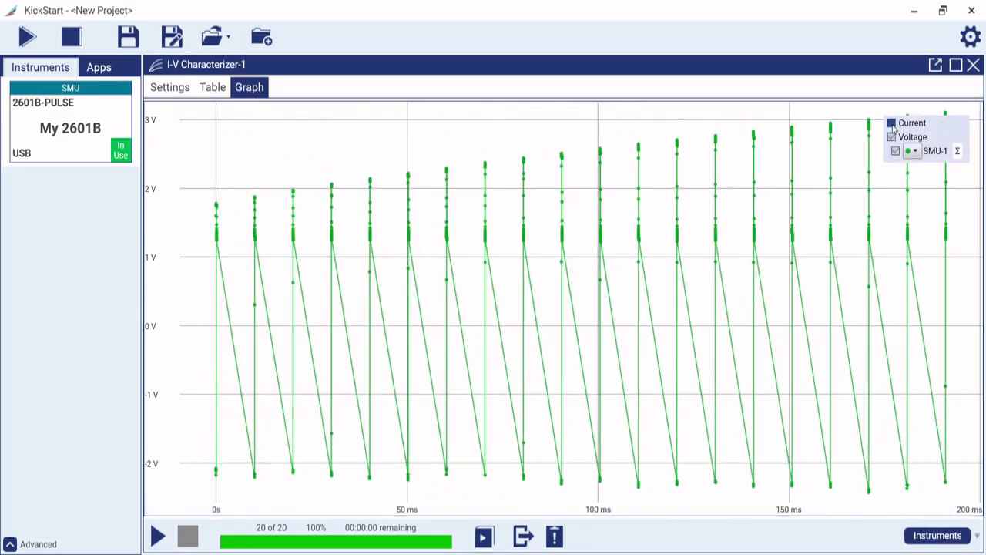
pyautogui.click(891, 152)
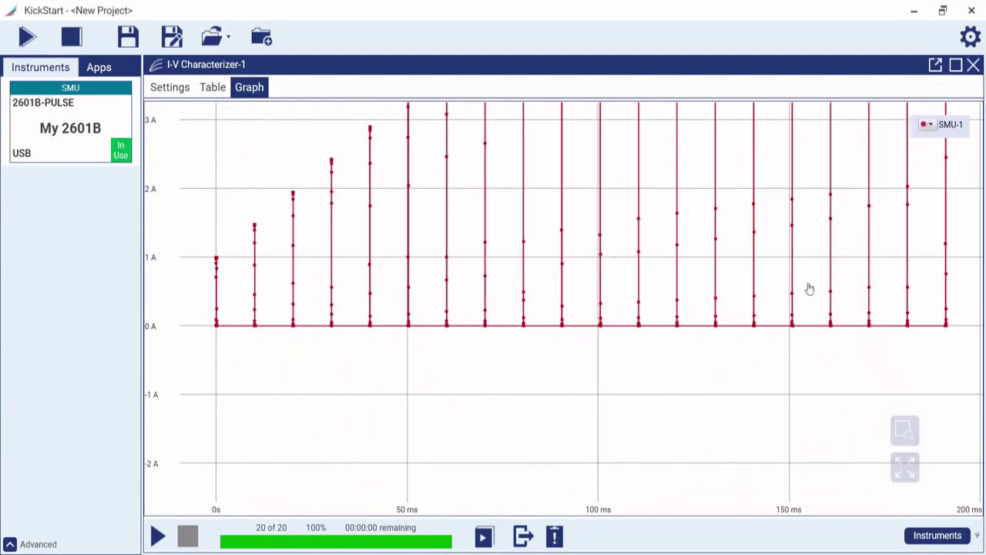
pyautogui.click(905, 467)
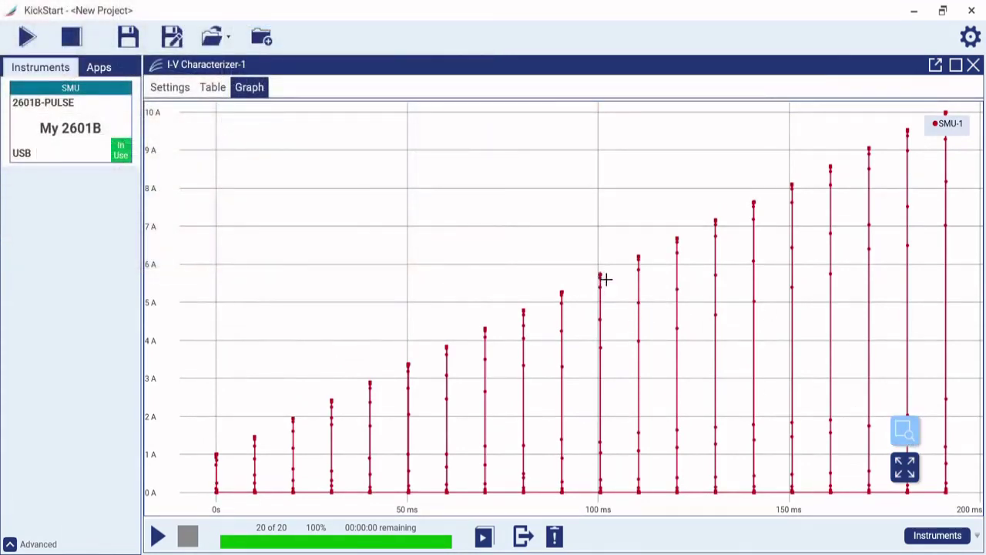
# Zoom in on the pulse near 100.5 ms, showing its roughly 50 µs top at 5.75 A.
pyautogui.scroll(3, 614, 509)
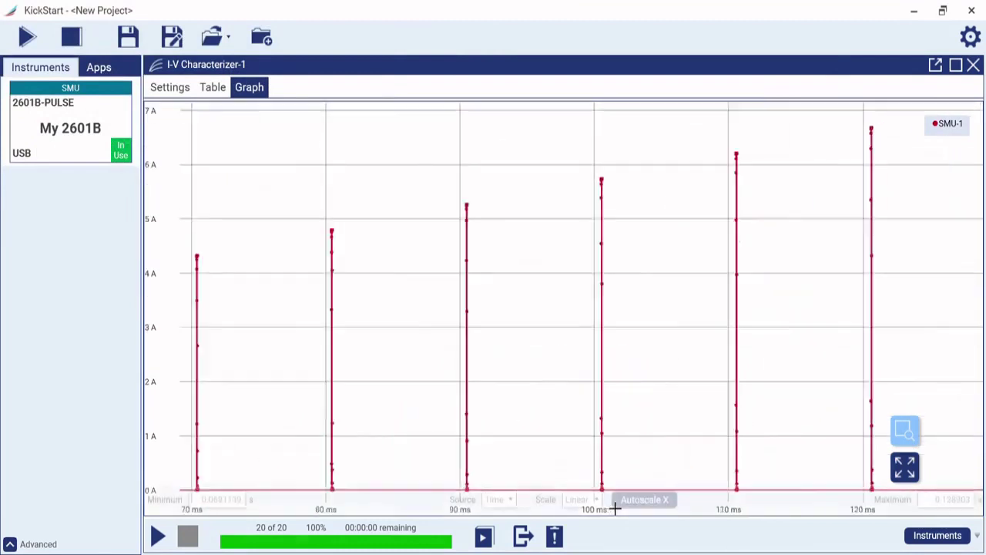
pyautogui.scroll(5, 614, 508)
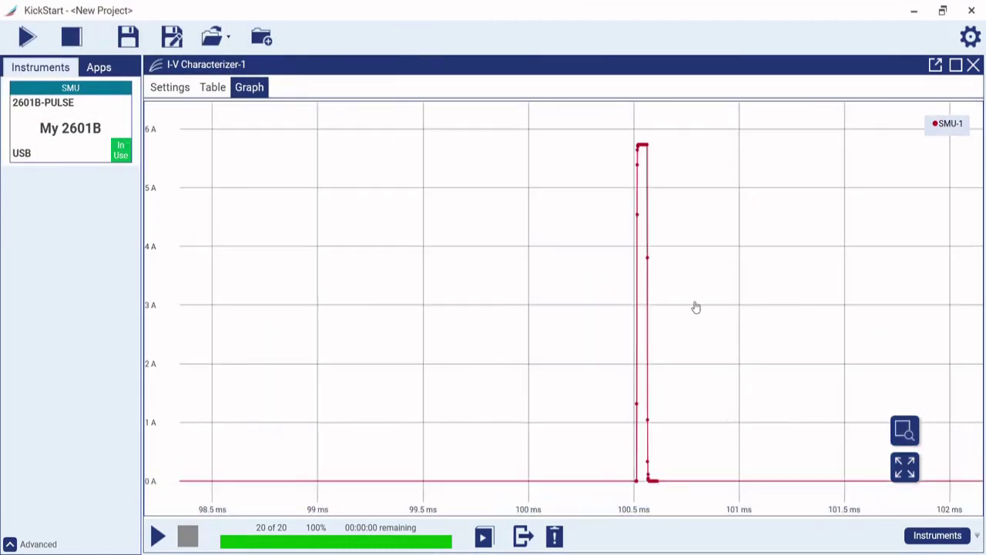
pyautogui.scroll(2, 624, 154)
pyautogui.scroll(-2, 613, 144)
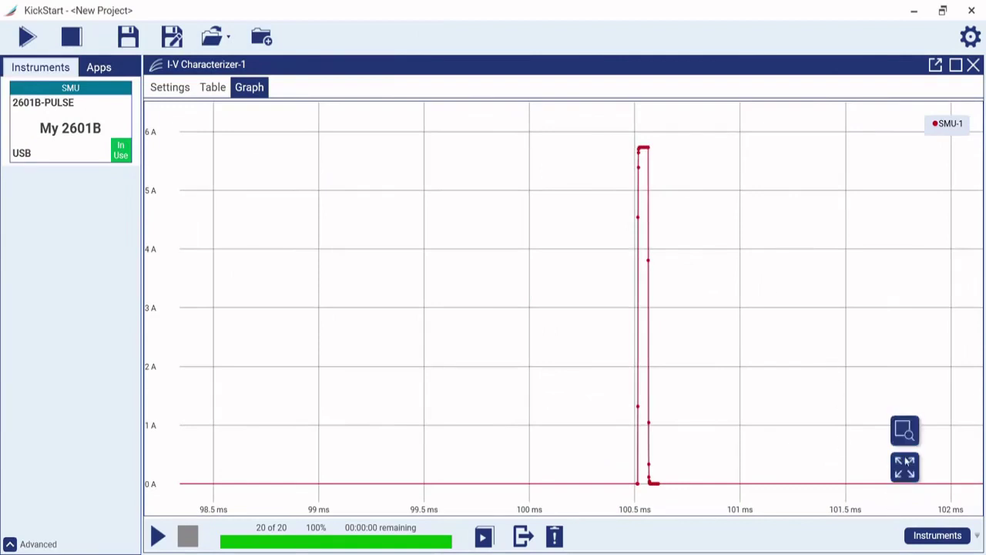
pyautogui.click(905, 430)
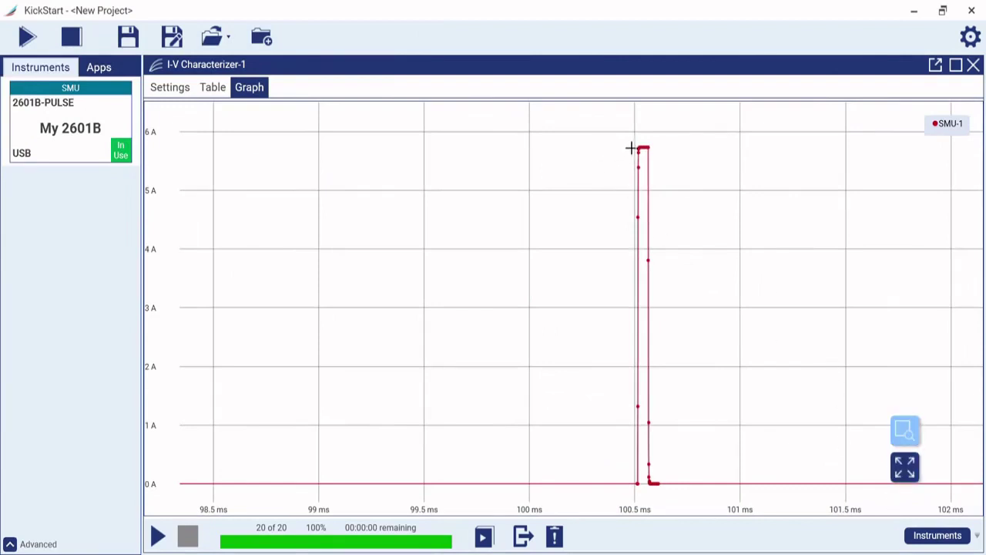
pyautogui.moveTo(630, 147); pyautogui.dragTo(681, 495)
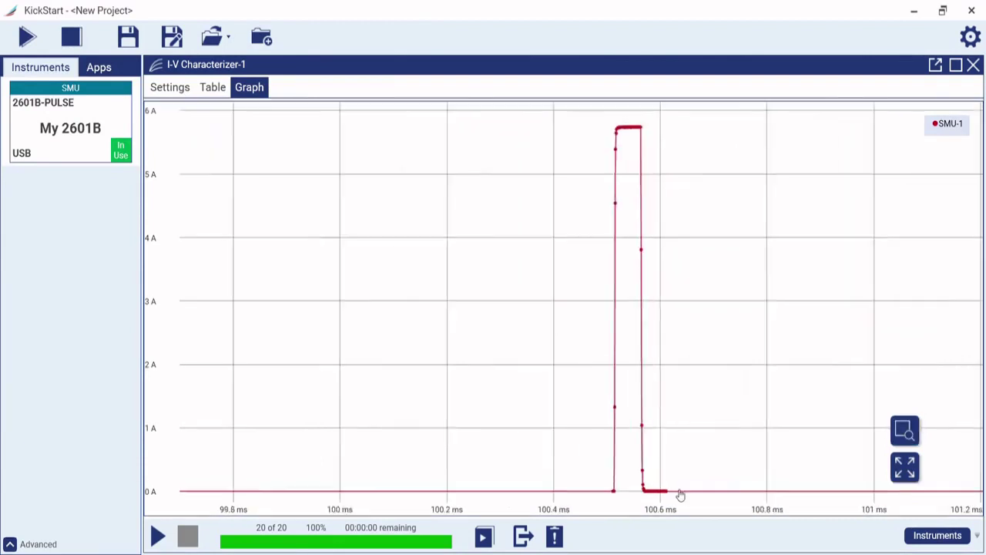
pyautogui.scroll(5, 682, 495)
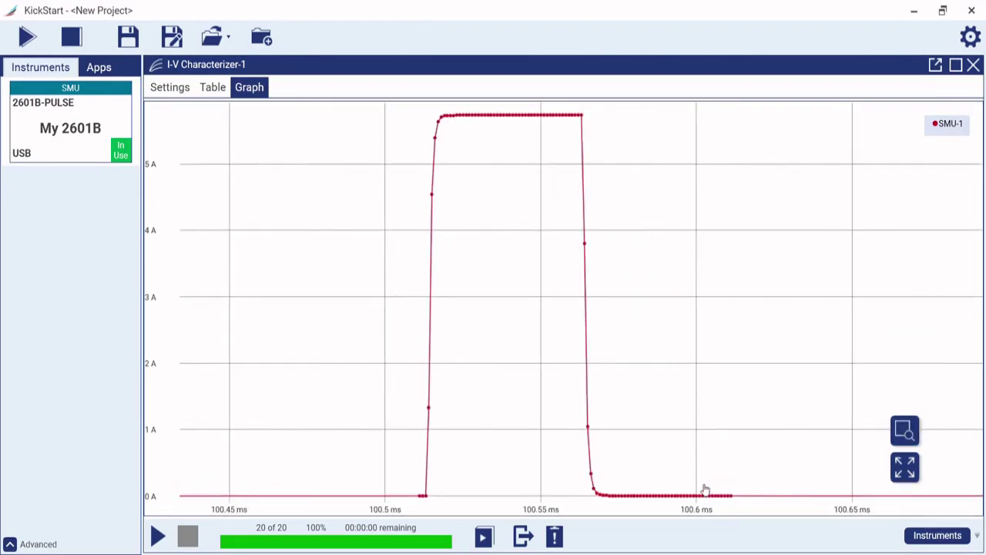
pyautogui.scroll(-1, 671, 399)
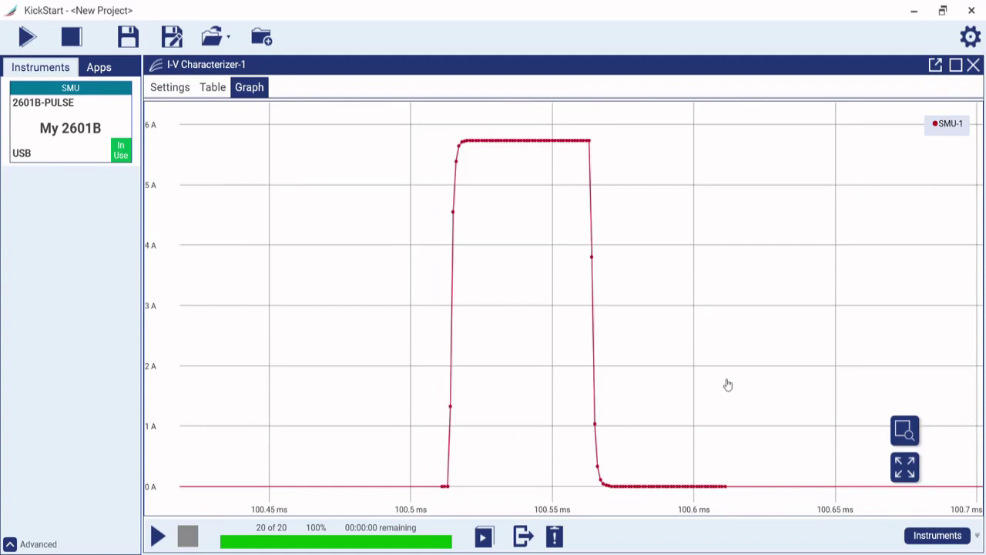
# Tick Voltage in the graph legend to overlay the ~2.5 V trace on the 5.75 A pulse.
pyautogui.moveTo(938, 134)
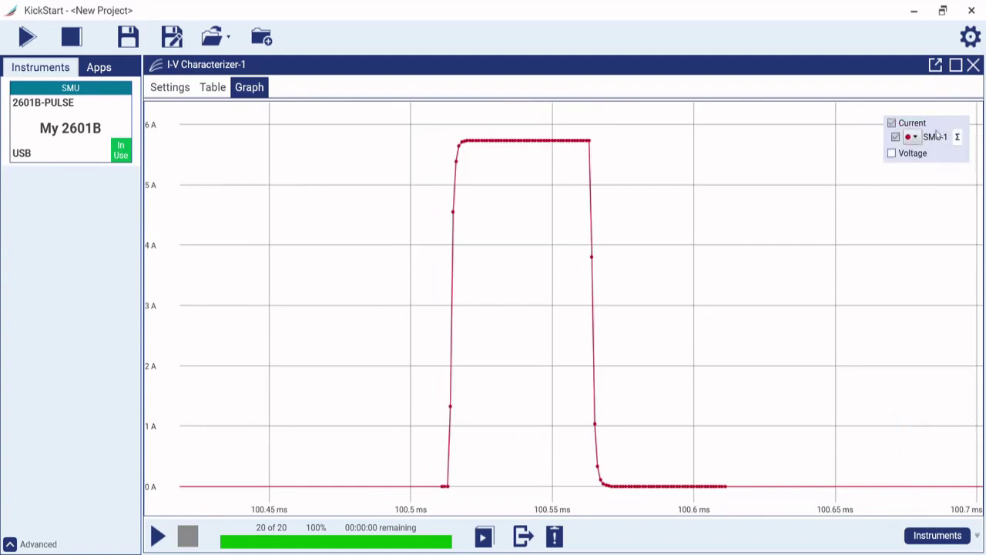
pyautogui.click(893, 154)
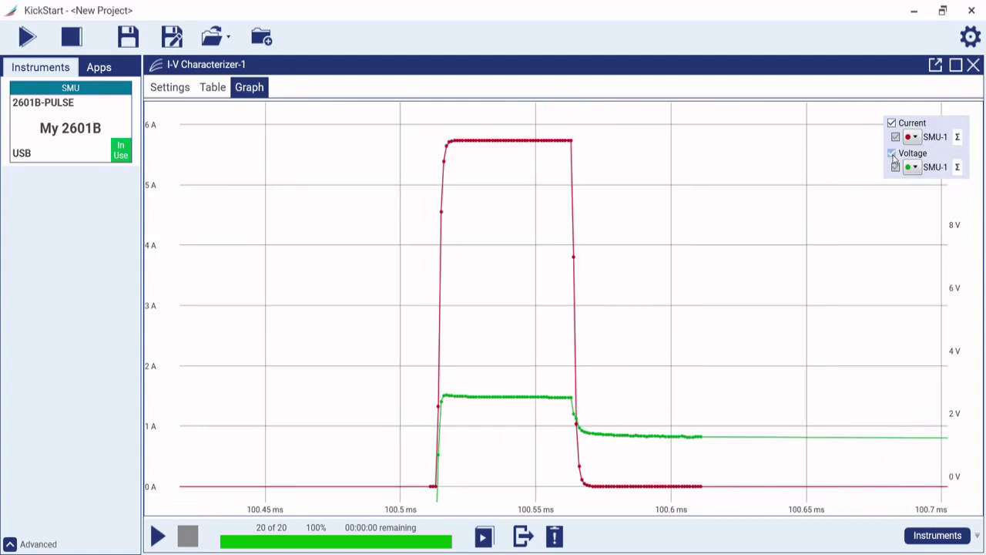